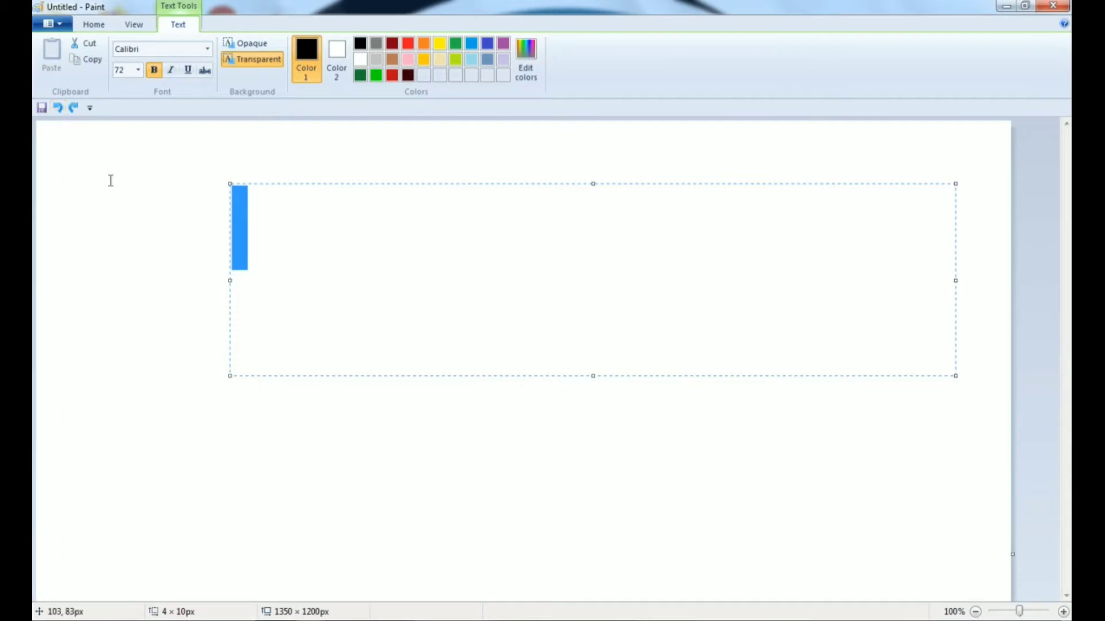
# Draw a black rectangular frame about 680 × 634 px near the middle of the canvas
pyautogui.click(110, 180)
pyautogui.click(351, 44)
pyautogui.moveTo(91, 137)
pyautogui.mouseDown()
pyautogui.moveTo(693, 520)
pyautogui.moveTo(616, 576)
pyautogui.moveTo(578, 584)
pyautogui.mouseUp()
pyautogui.moveTo(402, 466)
pyautogui.mouseDown()
pyautogui.moveTo(634, 447)
pyautogui.moveTo(607, 471)
pyautogui.mouseUp()
pyautogui.moveTo(546, 147); pyautogui.dragTo(545, 131)
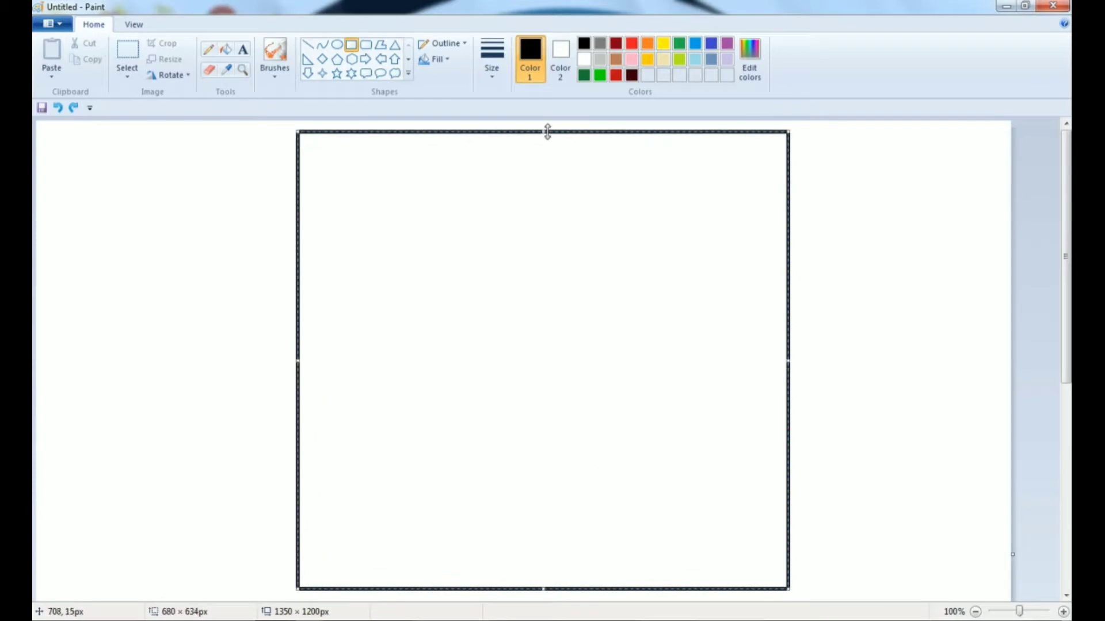
pyautogui.moveTo(515, 247); pyautogui.dragTo(529, 260)
pyautogui.click(212, 224)
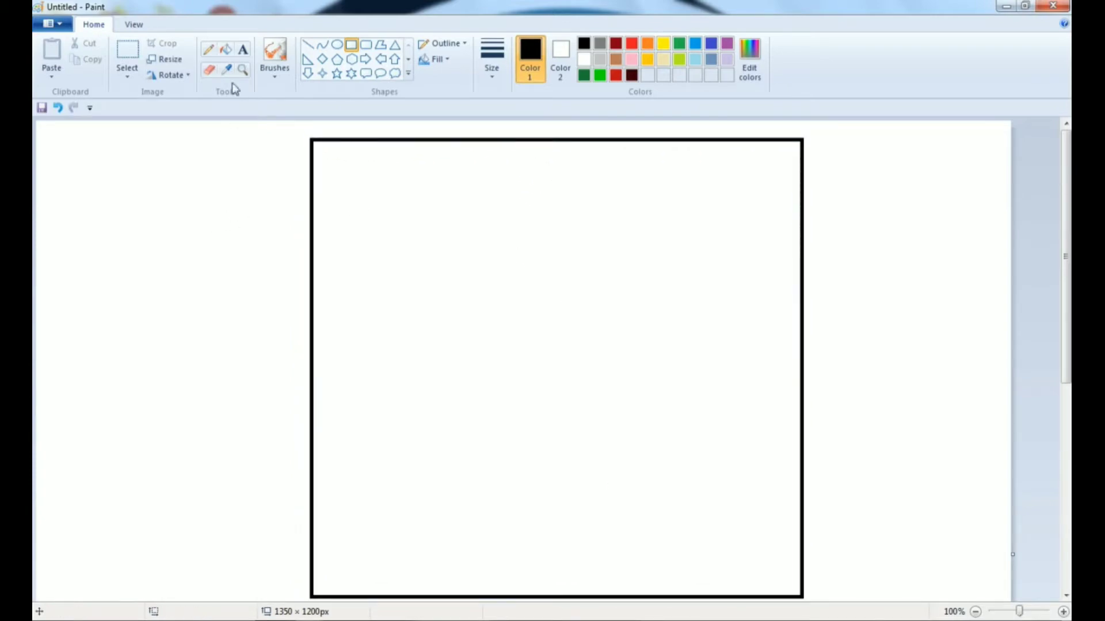
# Draw a forked tree trunk with small curved branches inside the frame, using the Pencil with a thicker black line
pyautogui.click(208, 53)
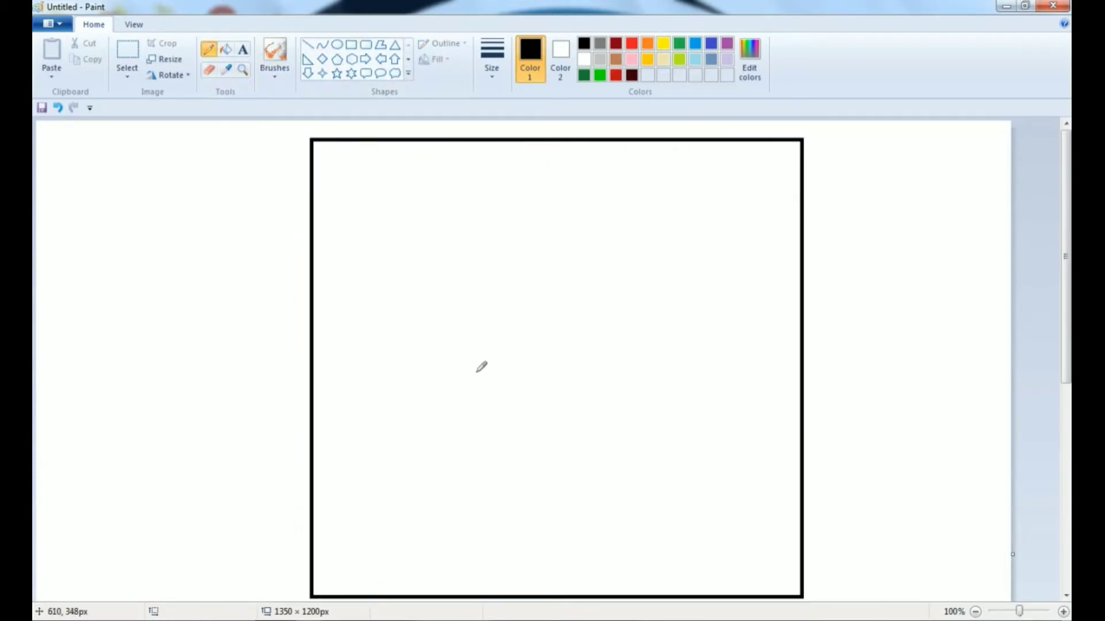
pyautogui.click(492, 58)
pyautogui.click(499, 163)
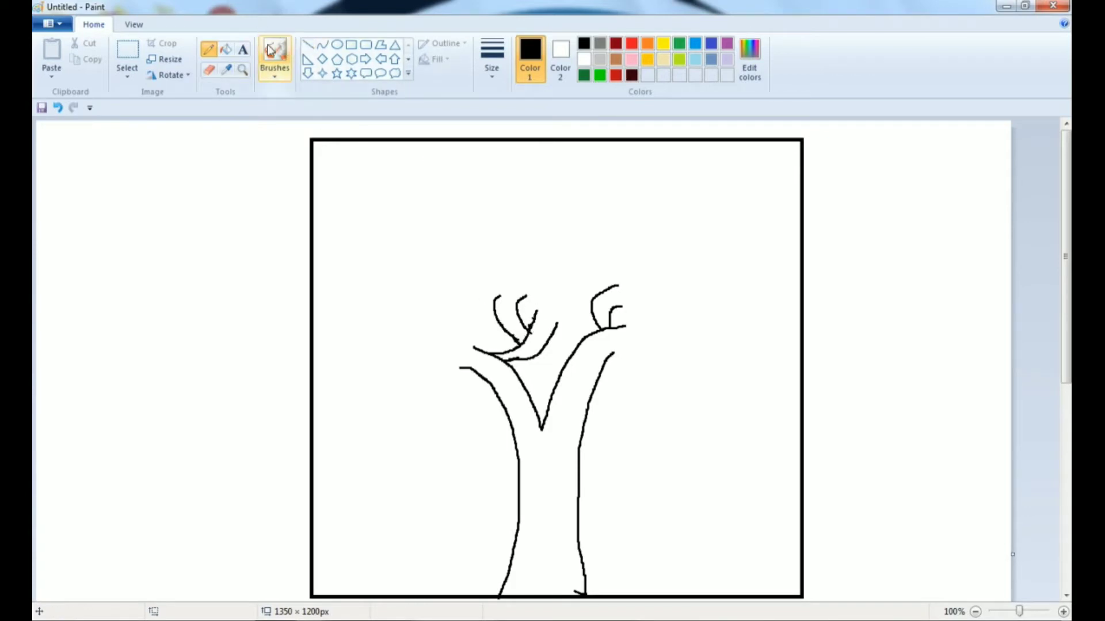
# Spray a broad rounded dark green canopy around the branches with the Airbrush, and set the drawing colour to bright green
pyautogui.click(274, 72)
pyautogui.click(273, 99)
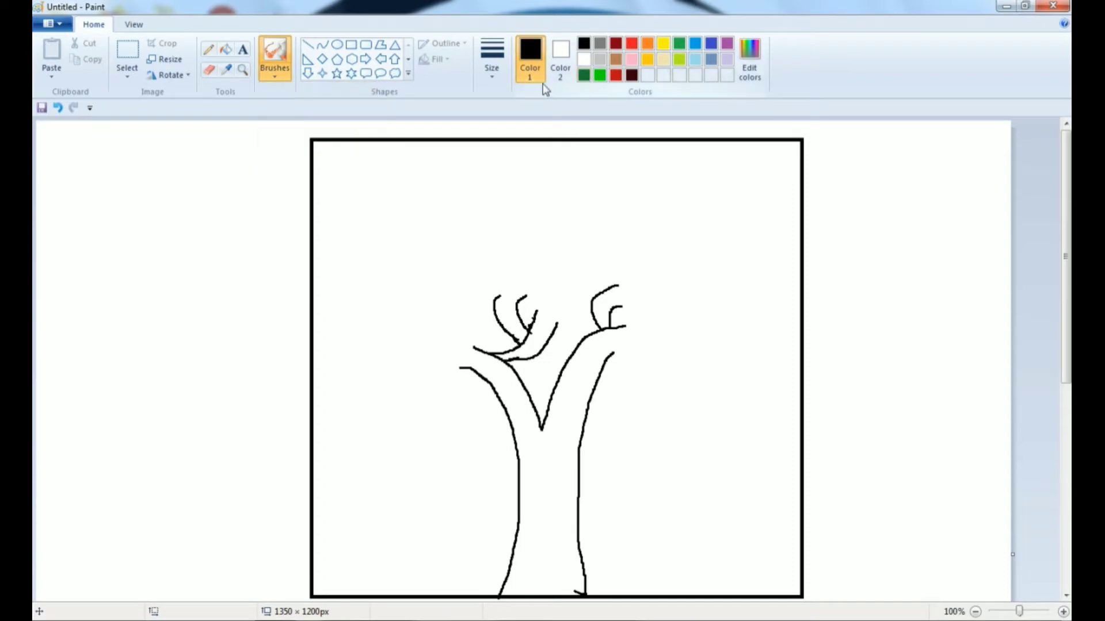
pyautogui.click(600, 76)
pyautogui.click(584, 75)
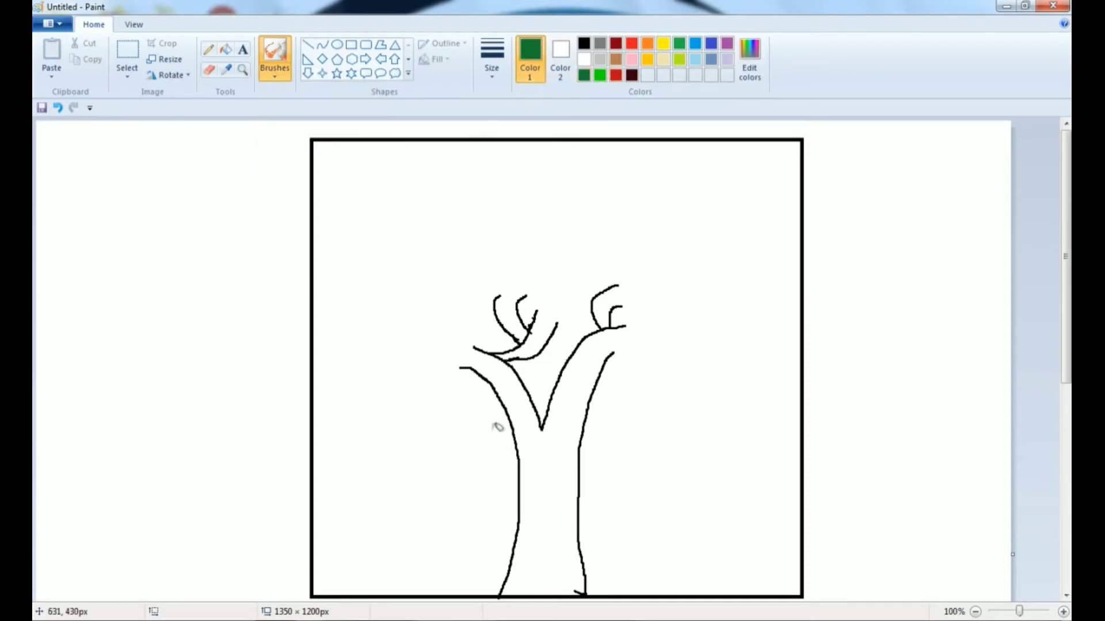
pyautogui.moveTo(502, 408)
pyautogui.mouseDown()
pyautogui.moveTo(420, 384)
pyautogui.moveTo(425, 354)
pyautogui.moveTo(403, 336)
pyautogui.moveTo(416, 265)
pyautogui.moveTo(438, 233)
pyautogui.moveTo(460, 208)
pyautogui.moveTo(548, 169)
pyautogui.moveTo(599, 185)
pyautogui.moveTo(682, 186)
pyautogui.moveTo(693, 217)
pyautogui.moveTo(738, 252)
pyautogui.moveTo(709, 286)
pyautogui.moveTo(734, 333)
pyautogui.moveTo(665, 395)
pyautogui.moveTo(590, 418)
pyautogui.mouseUp()
pyautogui.moveTo(711, 220)
pyautogui.mouseDown()
pyautogui.moveTo(748, 233)
pyautogui.moveTo(727, 314)
pyautogui.moveTo(688, 366)
pyautogui.mouseUp()
pyautogui.moveTo(482, 401)
pyautogui.mouseDown()
pyautogui.moveTo(432, 288)
pyautogui.moveTo(471, 269)
pyautogui.moveTo(486, 226)
pyautogui.moveTo(505, 232)
pyautogui.moveTo(544, 184)
pyautogui.moveTo(542, 201)
pyautogui.moveTo(640, 216)
pyautogui.moveTo(683, 207)
pyautogui.moveTo(647, 230)
pyautogui.moveTo(720, 233)
pyautogui.moveTo(692, 249)
pyautogui.moveTo(704, 282)
pyautogui.moveTo(740, 280)
pyautogui.moveTo(668, 320)
pyautogui.moveTo(697, 344)
pyautogui.moveTo(629, 395)
pyautogui.moveTo(641, 378)
pyautogui.moveTo(609, 383)
pyautogui.moveTo(673, 340)
pyautogui.moveTo(685, 283)
pyautogui.moveTo(576, 239)
pyautogui.moveTo(618, 226)
pyautogui.moveTo(497, 218)
pyautogui.moveTo(528, 250)
pyautogui.moveTo(470, 243)
pyautogui.moveTo(479, 208)
pyautogui.moveTo(465, 260)
pyautogui.moveTo(432, 259)
pyautogui.moveTo(405, 326)
pyautogui.moveTo(462, 362)
pyautogui.moveTo(425, 371)
pyautogui.moveTo(484, 406)
pyautogui.moveTo(452, 363)
pyautogui.moveTo(499, 317)
pyautogui.moveTo(489, 329)
pyautogui.moveTo(512, 260)
pyautogui.moveTo(526, 279)
pyautogui.moveTo(599, 259)
pyautogui.moveTo(585, 278)
pyautogui.moveTo(566, 269)
pyautogui.moveTo(574, 335)
pyautogui.moveTo(536, 364)
pyautogui.moveTo(546, 395)
pyautogui.moveTo(585, 323)
pyautogui.moveTo(588, 287)
pyautogui.moveTo(627, 291)
pyautogui.moveTo(639, 339)
pyautogui.moveTo(685, 316)
pyautogui.moveTo(521, 173)
pyautogui.moveTo(411, 239)
pyautogui.moveTo(480, 187)
pyautogui.moveTo(531, 194)
pyautogui.moveTo(456, 174)
pyautogui.moveTo(527, 187)
pyautogui.moveTo(628, 172)
pyautogui.moveTo(731, 219)
pyautogui.moveTo(601, 193)
pyautogui.moveTo(596, 170)
pyautogui.moveTo(573, 163)
pyautogui.moveTo(410, 325)
pyautogui.moveTo(547, 312)
pyautogui.mouseUp()
pyautogui.moveTo(596, 230)
pyautogui.mouseDown()
pyautogui.moveTo(663, 311)
pyautogui.moveTo(663, 275)
pyautogui.moveTo(710, 327)
pyautogui.moveTo(633, 409)
pyautogui.mouseUp()
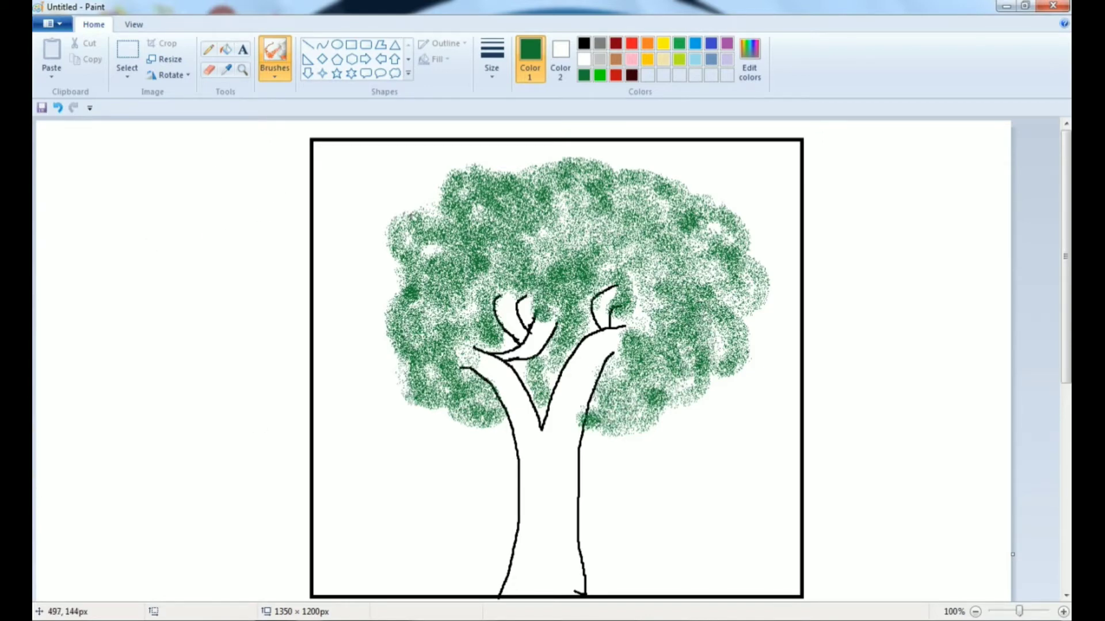
pyautogui.moveTo(429, 217)
pyautogui.mouseDown()
pyautogui.moveTo(403, 230)
pyautogui.moveTo(368, 308)
pyautogui.moveTo(383, 285)
pyautogui.moveTo(405, 296)
pyautogui.moveTo(387, 323)
pyautogui.moveTo(389, 371)
pyautogui.moveTo(440, 415)
pyautogui.moveTo(465, 414)
pyautogui.moveTo(441, 421)
pyautogui.mouseUp()
pyautogui.moveTo(495, 360); pyautogui.dragTo(470, 428)
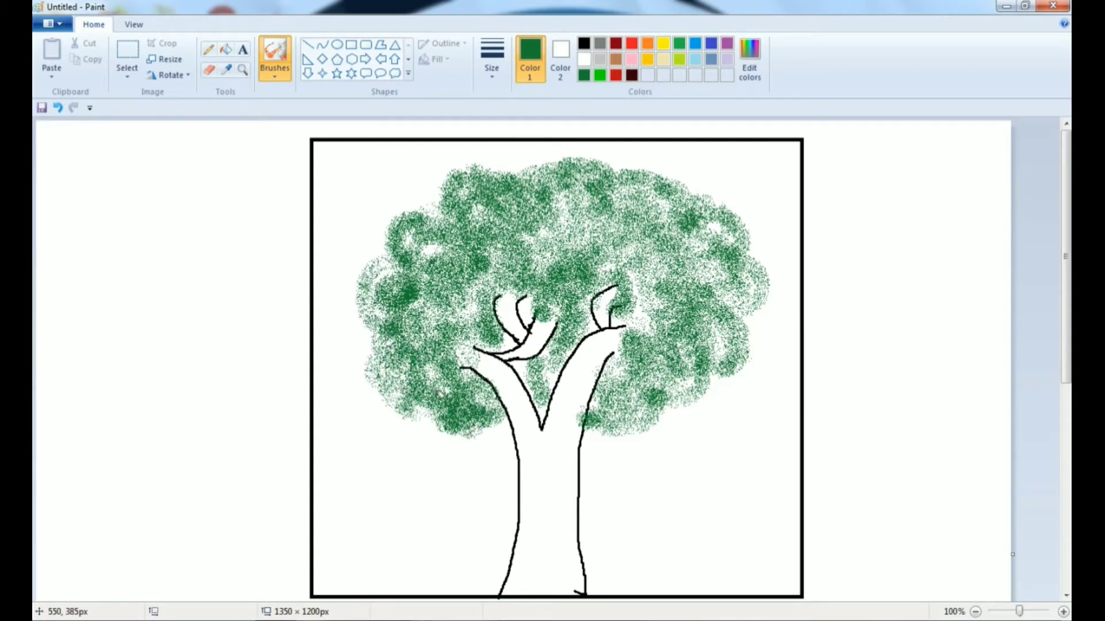
pyautogui.moveTo(558, 221)
pyautogui.mouseDown()
pyautogui.moveTo(616, 187)
pyautogui.moveTo(601, 233)
pyautogui.moveTo(642, 273)
pyautogui.moveTo(637, 311)
pyautogui.moveTo(682, 291)
pyautogui.moveTo(708, 230)
pyautogui.mouseUp()
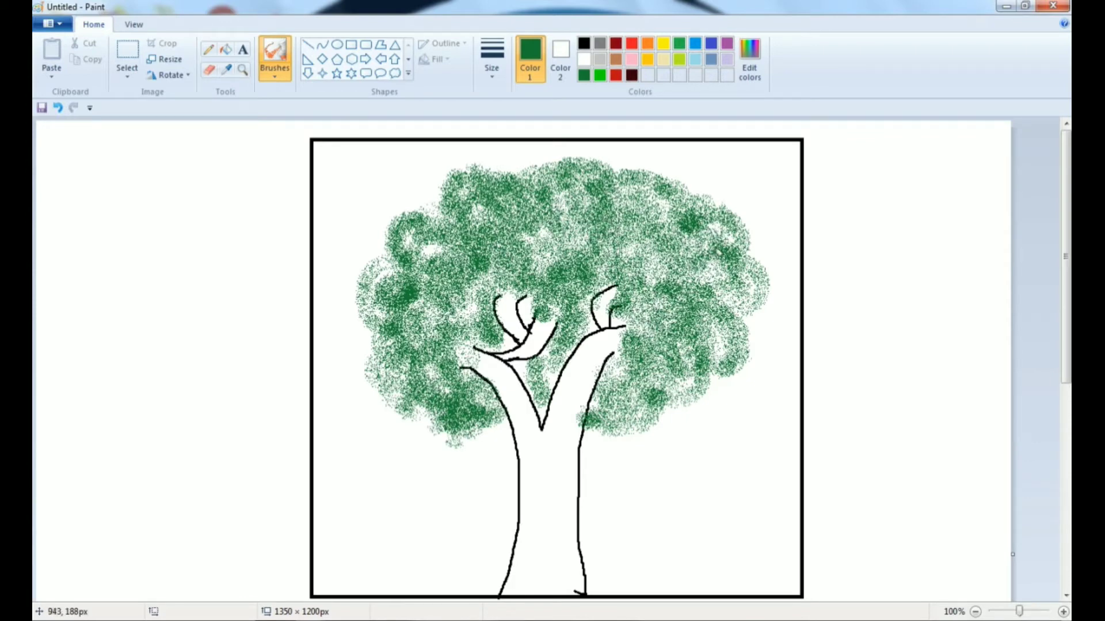
pyautogui.click(599, 75)
pyautogui.moveTo(507, 227)
pyautogui.mouseDown()
pyautogui.moveTo(539, 210)
pyautogui.moveTo(465, 254)
pyautogui.moveTo(500, 248)
pyautogui.moveTo(420, 288)
pyautogui.mouseUp()
pyautogui.click(58, 110)
pyautogui.click(57, 109)
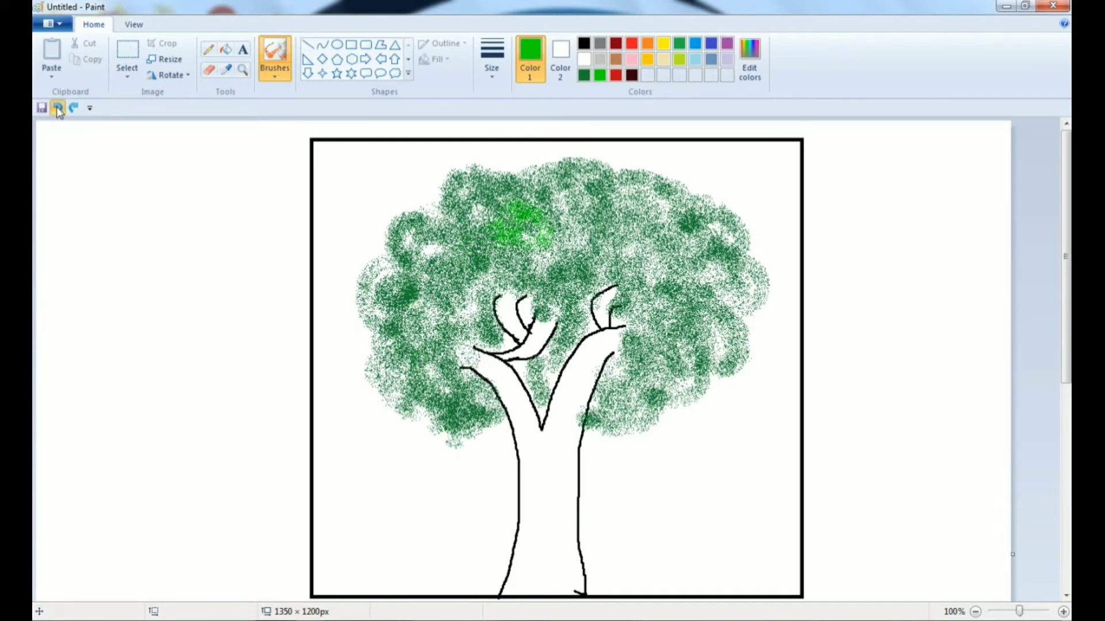
pyautogui.click(57, 109)
pyautogui.click(58, 109)
pyautogui.click(73, 107)
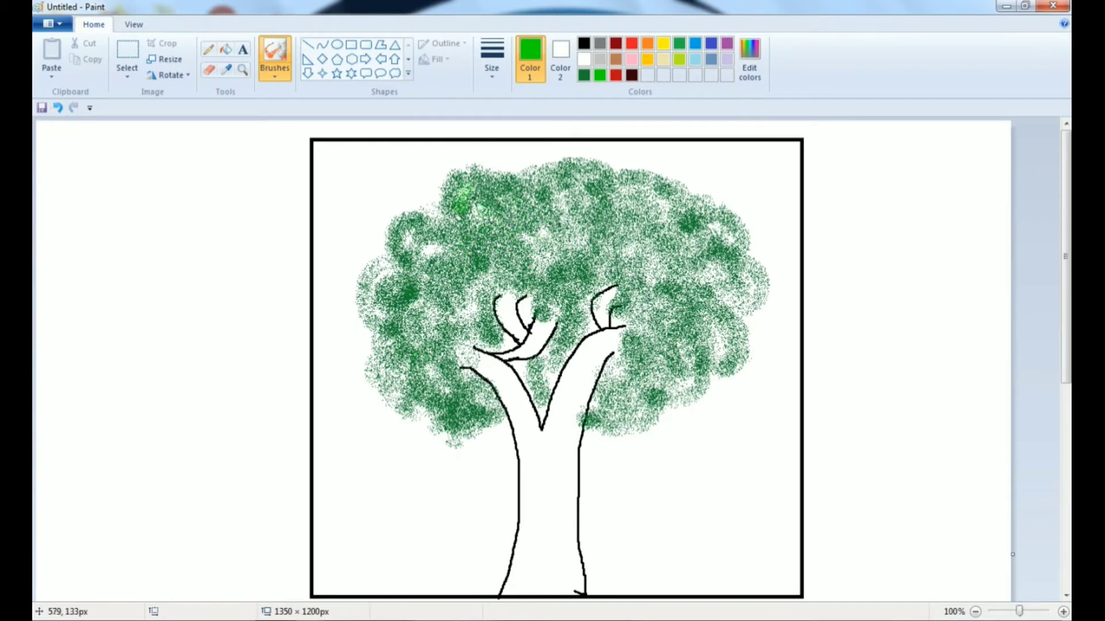
# Spray scattered bright green highlights across the canopy and thicken it in places with dark green
pyautogui.moveTo(375, 269); pyautogui.dragTo(397, 350)
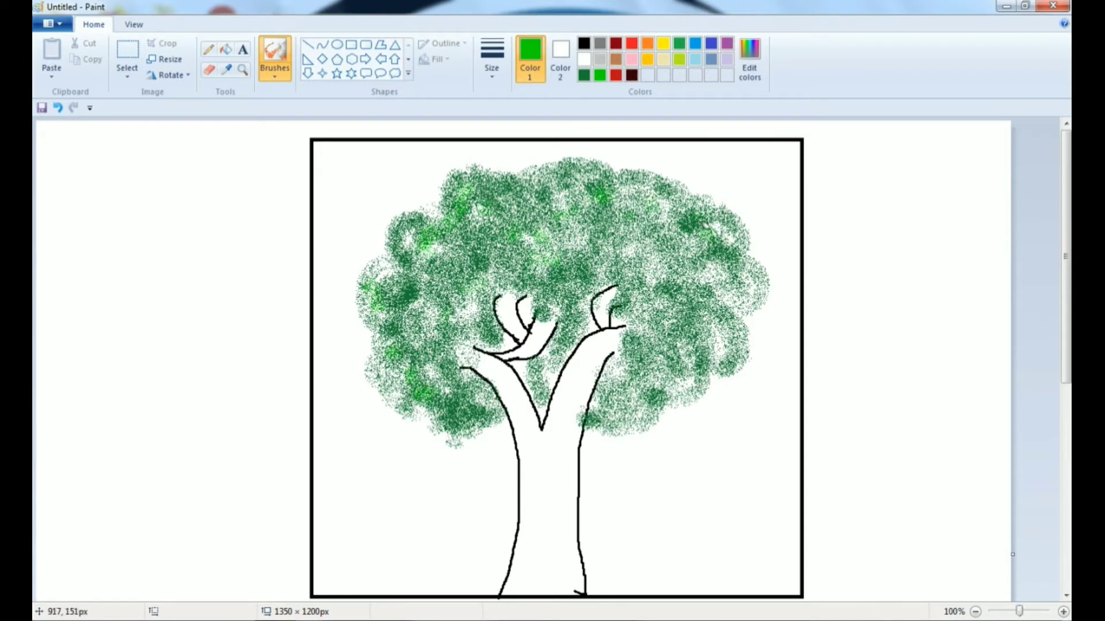
pyautogui.moveTo(668, 408)
pyautogui.mouseDown()
pyautogui.moveTo(741, 331)
pyautogui.moveTo(747, 281)
pyautogui.moveTo(726, 239)
pyautogui.mouseUp()
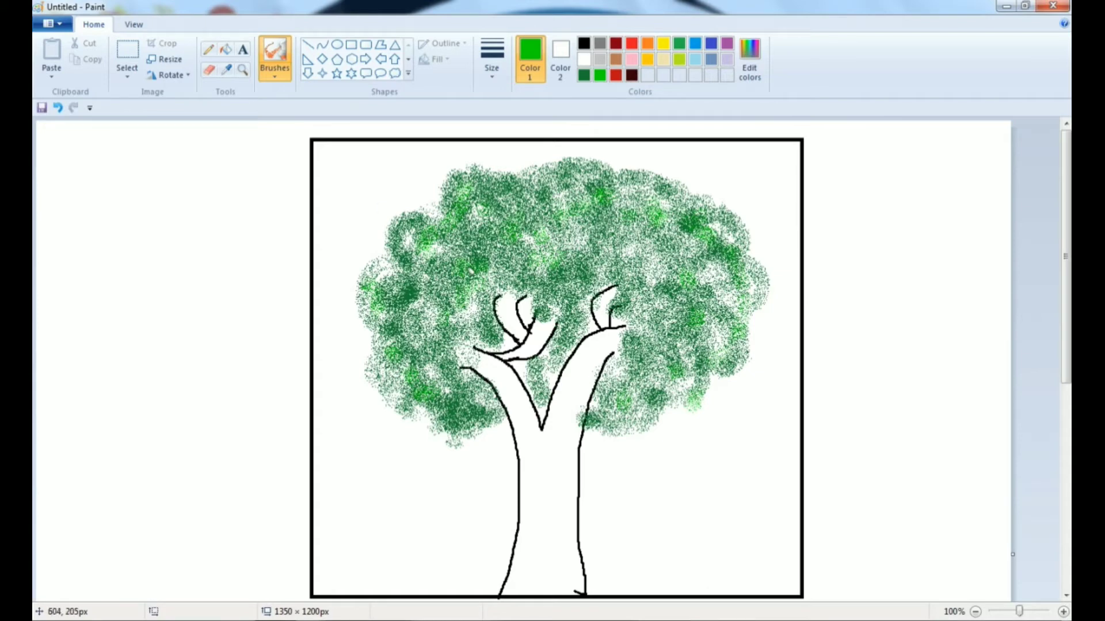
pyautogui.moveTo(384, 358); pyautogui.dragTo(413, 419)
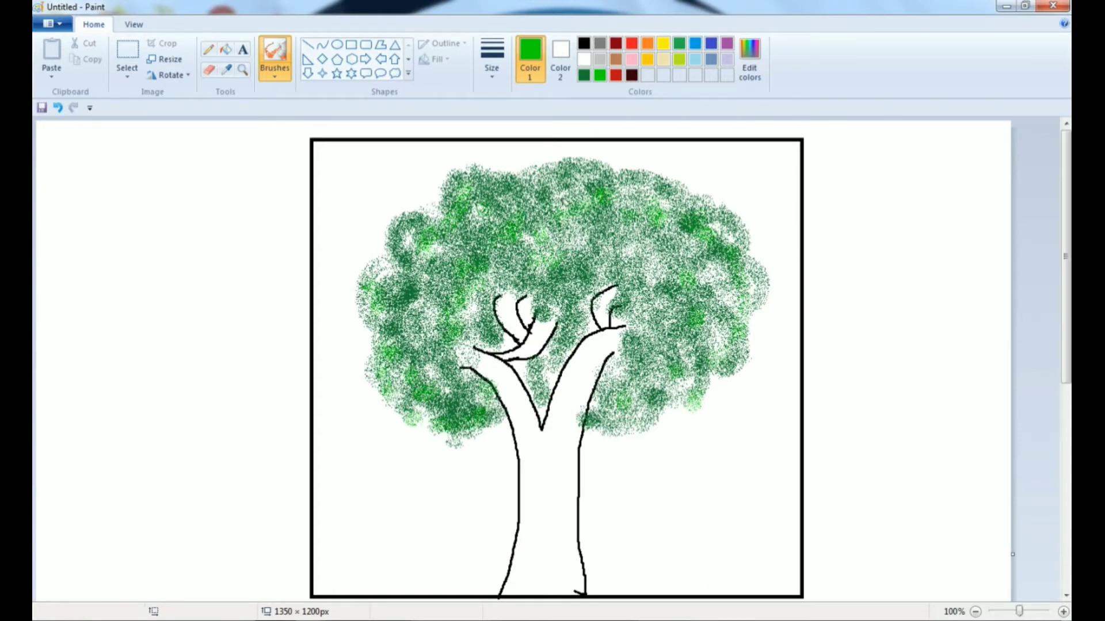
pyautogui.moveTo(585, 266)
pyautogui.mouseDown()
pyautogui.moveTo(569, 346)
pyautogui.moveTo(541, 406)
pyautogui.moveTo(650, 242)
pyautogui.mouseUp()
pyautogui.click(583, 75)
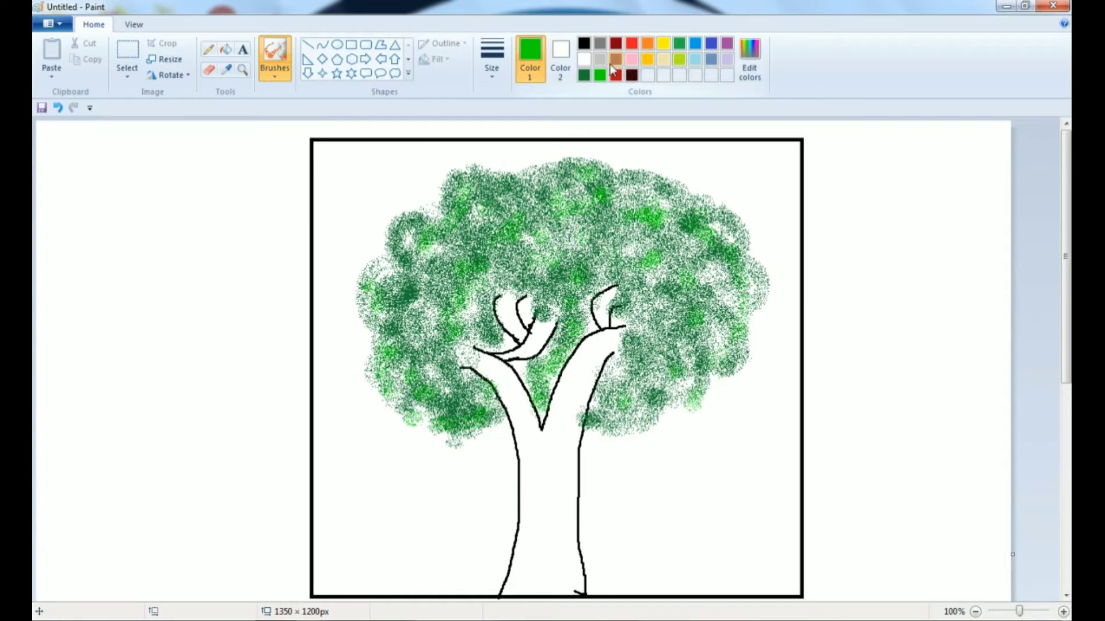
pyautogui.moveTo(469, 222)
pyautogui.mouseDown()
pyautogui.moveTo(404, 305)
pyautogui.moveTo(425, 357)
pyautogui.moveTo(541, 245)
pyautogui.moveTo(653, 239)
pyautogui.moveTo(699, 307)
pyautogui.moveTo(651, 397)
pyautogui.moveTo(579, 436)
pyautogui.moveTo(684, 383)
pyautogui.moveTo(713, 322)
pyautogui.moveTo(638, 218)
pyautogui.moveTo(510, 214)
pyautogui.mouseUp()
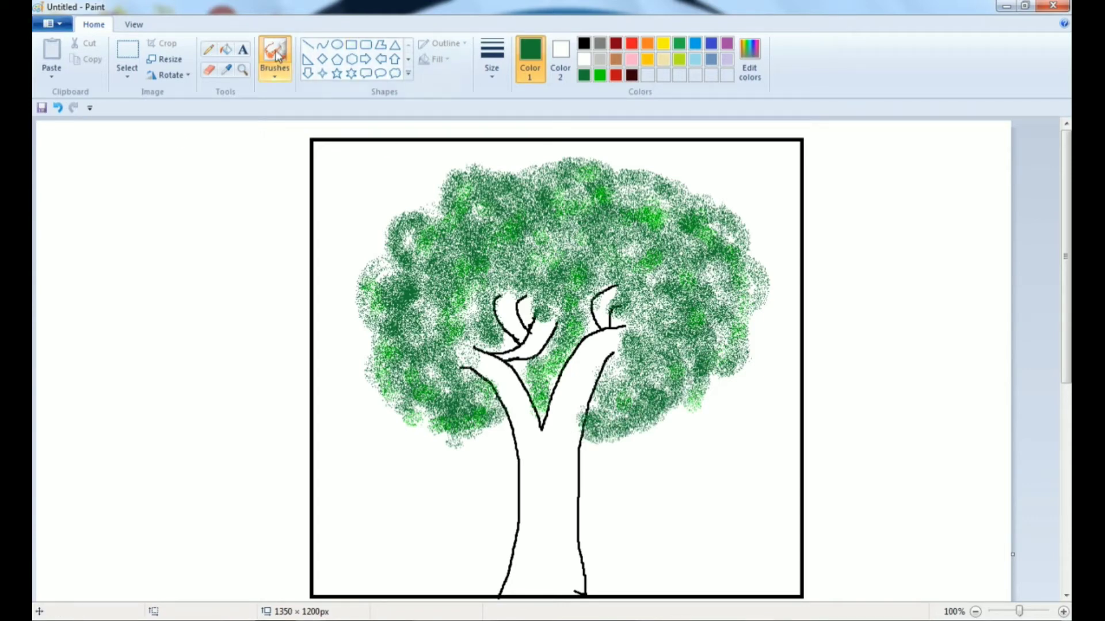
# Spray the tree's trunk and its two main limbs dark red, filling them down to the frame's lower edge
pyautogui.click(618, 46)
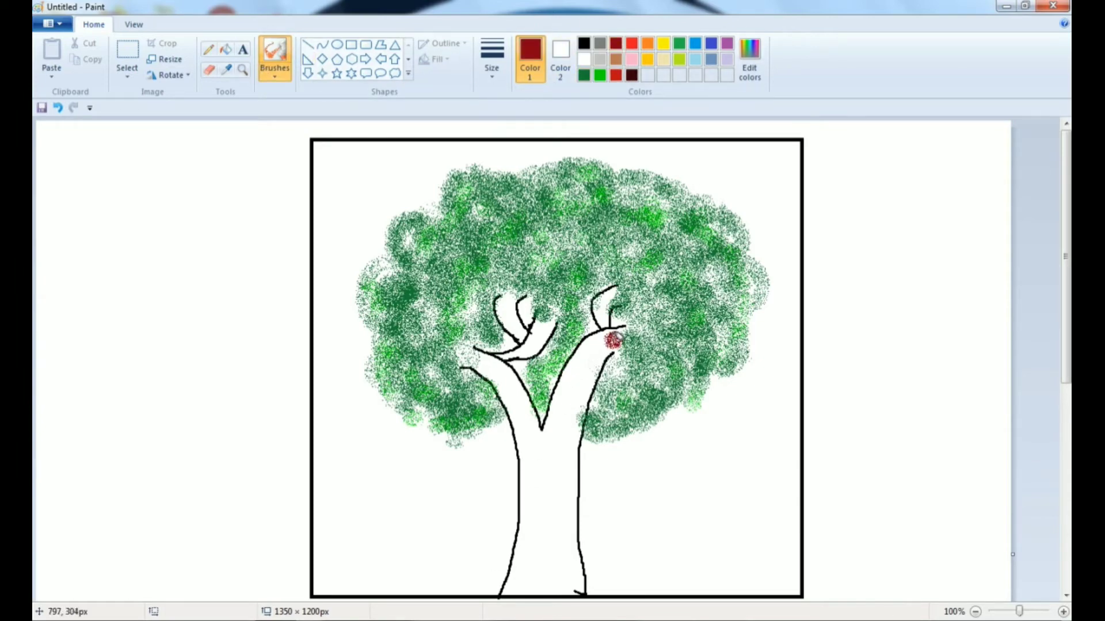
pyautogui.moveTo(596, 351)
pyautogui.mouseDown()
pyautogui.moveTo(560, 437)
pyautogui.moveTo(551, 567)
pyautogui.mouseUp()
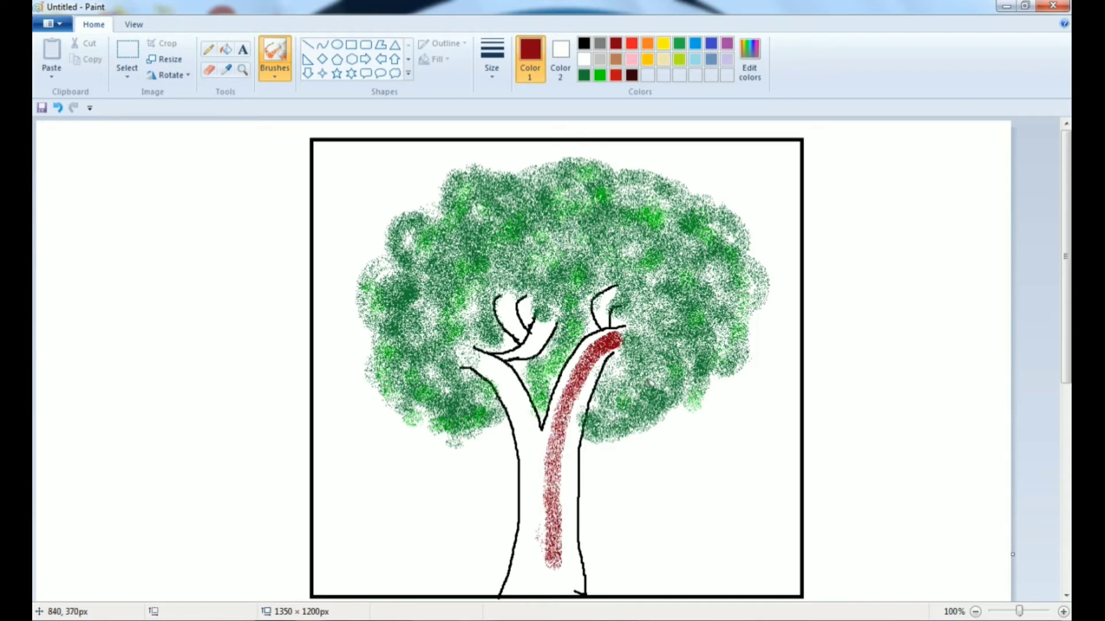
pyautogui.moveTo(584, 354)
pyautogui.mouseDown()
pyautogui.moveTo(550, 537)
pyautogui.moveTo(556, 425)
pyautogui.moveTo(554, 448)
pyautogui.moveTo(578, 383)
pyautogui.moveTo(613, 353)
pyautogui.moveTo(579, 453)
pyautogui.moveTo(579, 582)
pyautogui.moveTo(568, 438)
pyautogui.moveTo(591, 356)
pyautogui.moveTo(613, 340)
pyautogui.moveTo(575, 365)
pyautogui.moveTo(550, 557)
pyautogui.moveTo(567, 453)
pyautogui.moveTo(565, 533)
pyautogui.moveTo(544, 439)
pyautogui.moveTo(506, 373)
pyautogui.moveTo(474, 350)
pyautogui.moveTo(503, 368)
pyautogui.moveTo(529, 435)
pyautogui.moveTo(529, 518)
pyautogui.mouseUp()
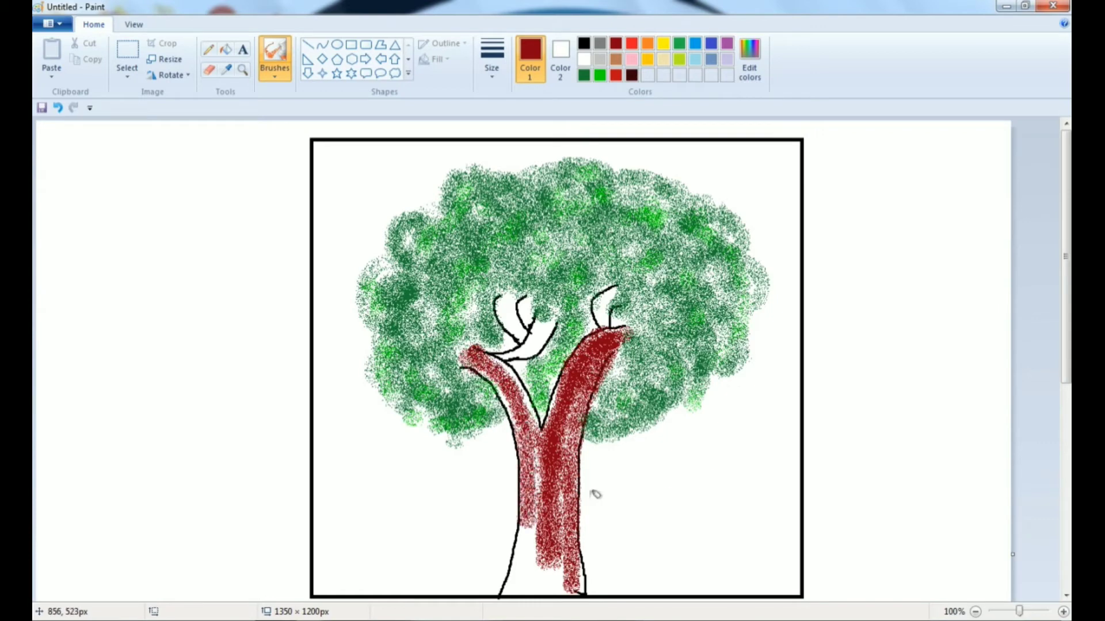
pyautogui.moveTo(538, 473)
pyautogui.mouseDown()
pyautogui.moveTo(514, 585)
pyautogui.moveTo(560, 585)
pyautogui.moveTo(527, 558)
pyautogui.moveTo(526, 534)
pyautogui.moveTo(518, 582)
pyautogui.moveTo(556, 526)
pyautogui.moveTo(562, 566)
pyautogui.moveTo(583, 563)
pyautogui.moveTo(558, 507)
pyautogui.moveTo(570, 386)
pyautogui.moveTo(555, 472)
pyautogui.moveTo(592, 388)
pyautogui.moveTo(557, 491)
pyautogui.moveTo(544, 437)
pyautogui.moveTo(539, 517)
pyautogui.moveTo(535, 452)
pyautogui.moveTo(523, 576)
pyautogui.moveTo(555, 585)
pyautogui.mouseUp()
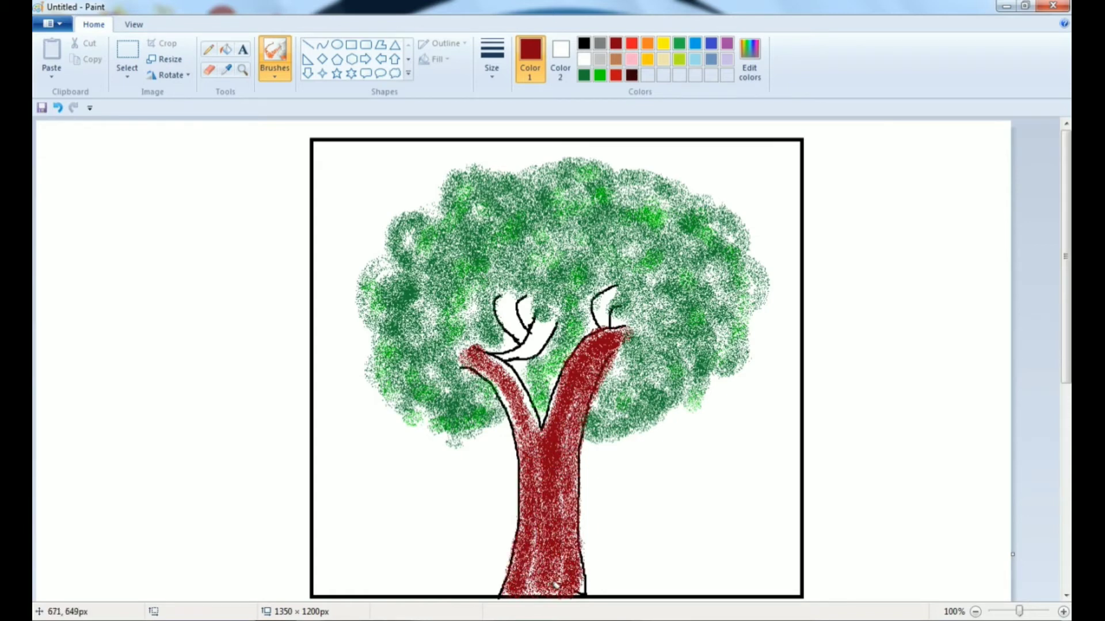
pyautogui.moveTo(559, 492)
pyautogui.mouseDown()
pyautogui.moveTo(534, 401)
pyautogui.moveTo(510, 367)
pyautogui.moveTo(473, 352)
pyautogui.moveTo(530, 431)
pyautogui.moveTo(554, 498)
pyautogui.moveTo(569, 433)
pyautogui.moveTo(554, 539)
pyautogui.moveTo(533, 424)
pyautogui.moveTo(492, 366)
pyautogui.moveTo(515, 374)
pyautogui.moveTo(549, 435)
pyautogui.moveTo(542, 550)
pyautogui.mouseUp()
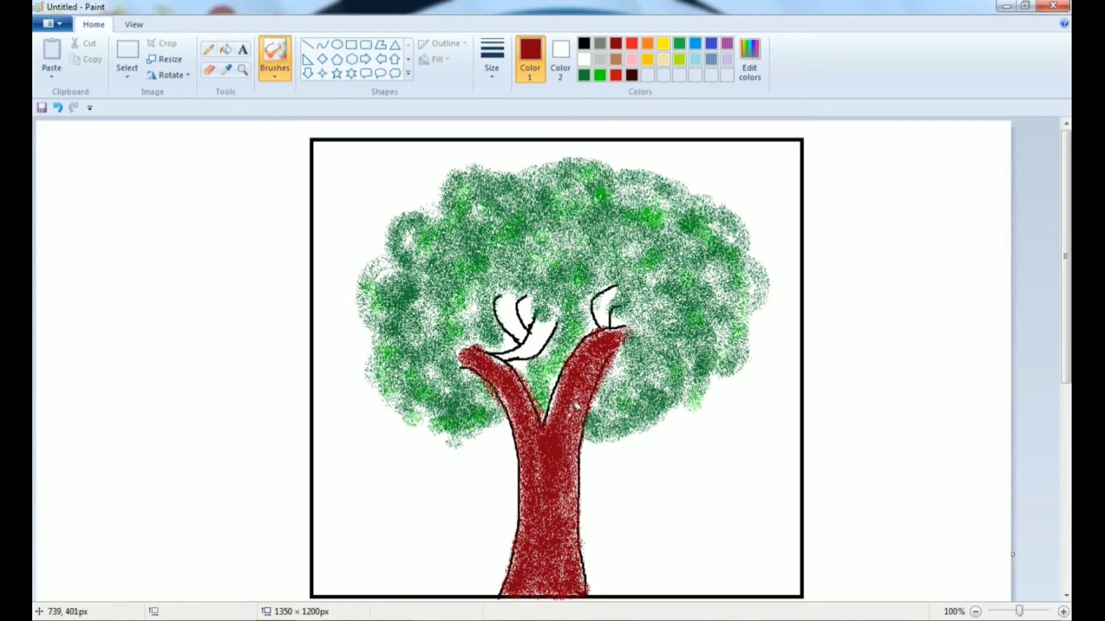
# Spray the smaller upper branches dark red and add a side branch reaching right from the right limb
pyautogui.moveTo(525, 348)
pyautogui.mouseDown()
pyautogui.moveTo(550, 314)
pyautogui.moveTo(521, 347)
pyautogui.moveTo(548, 336)
pyautogui.moveTo(503, 300)
pyautogui.moveTo(498, 307)
pyautogui.moveTo(523, 339)
pyautogui.moveTo(495, 291)
pyautogui.mouseUp()
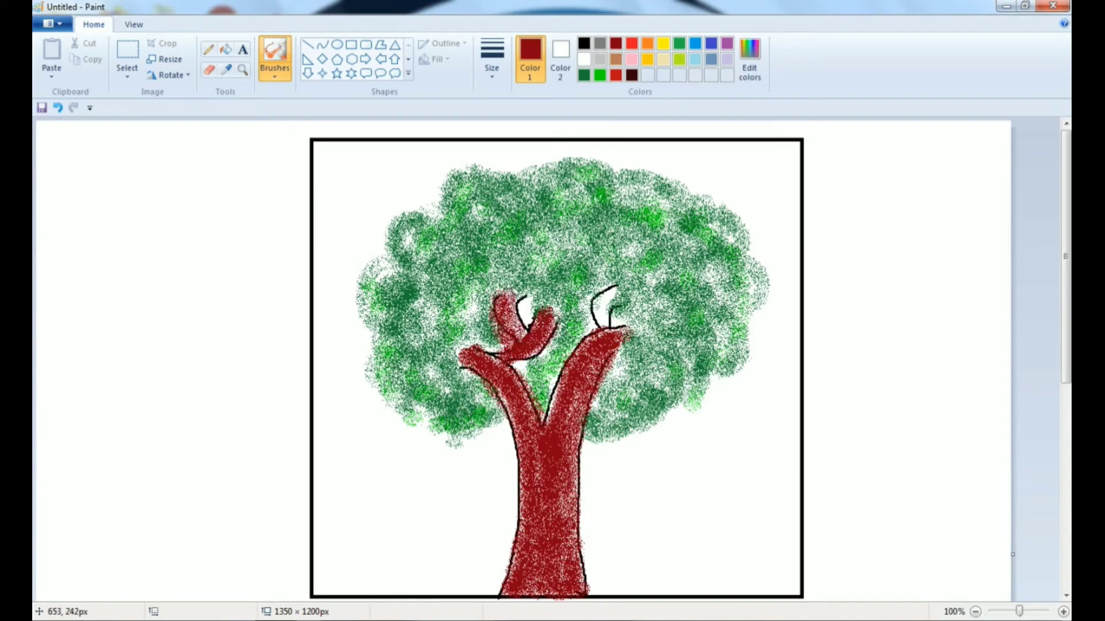
pyautogui.moveTo(529, 335); pyautogui.dragTo(524, 297)
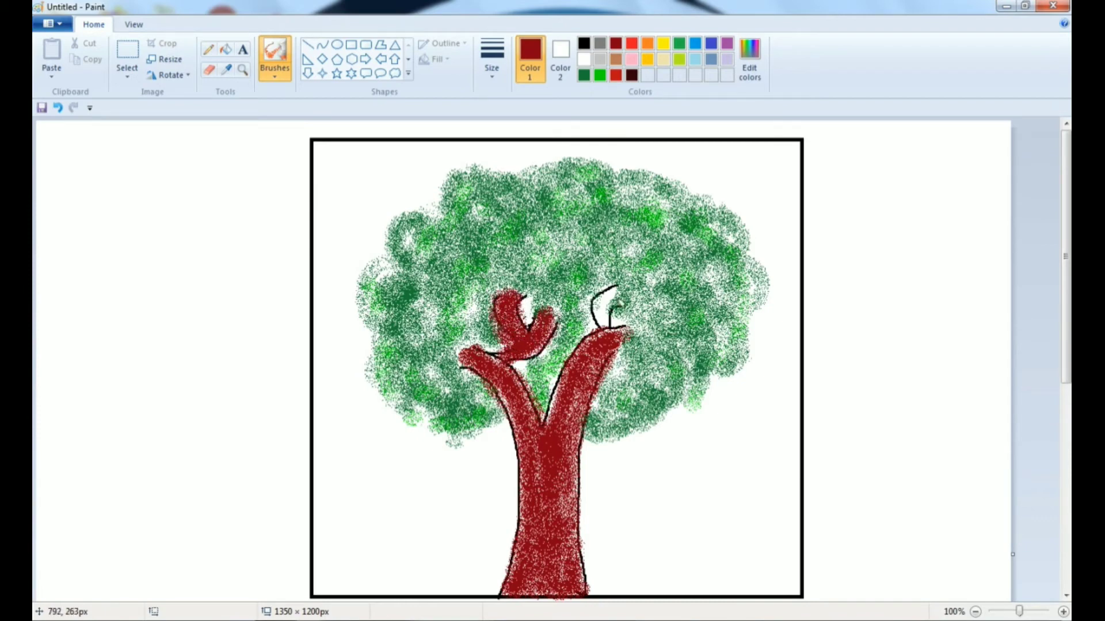
pyautogui.moveTo(632, 290)
pyautogui.mouseDown()
pyautogui.moveTo(604, 328)
pyautogui.moveTo(618, 282)
pyautogui.mouseUp()
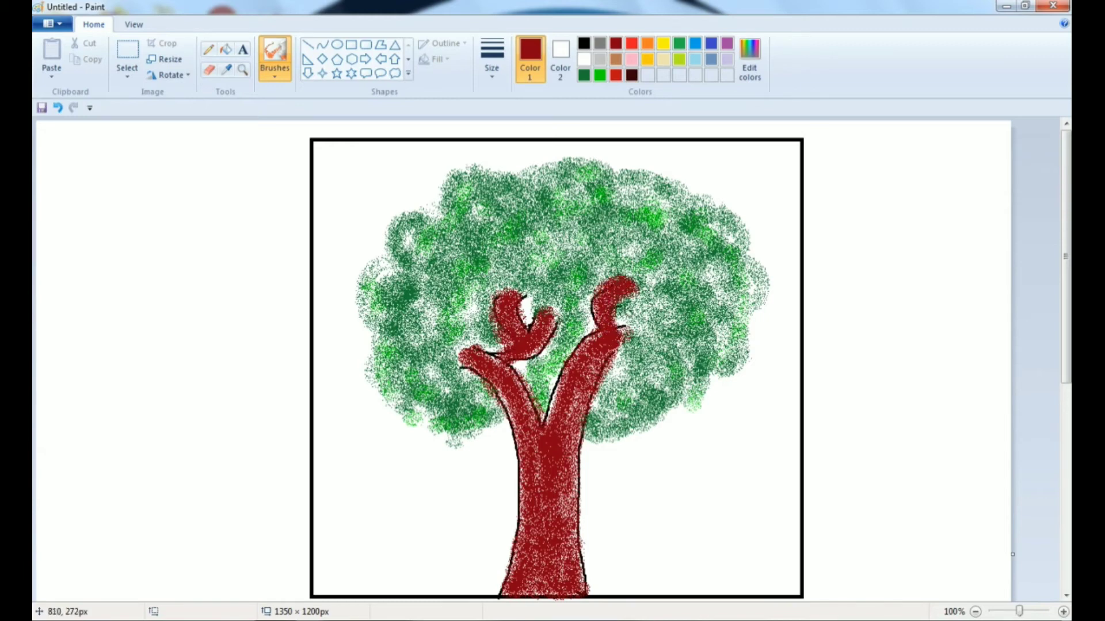
pyautogui.moveTo(618, 321)
pyautogui.mouseDown()
pyautogui.moveTo(688, 328)
pyautogui.moveTo(621, 339)
pyautogui.mouseUp()
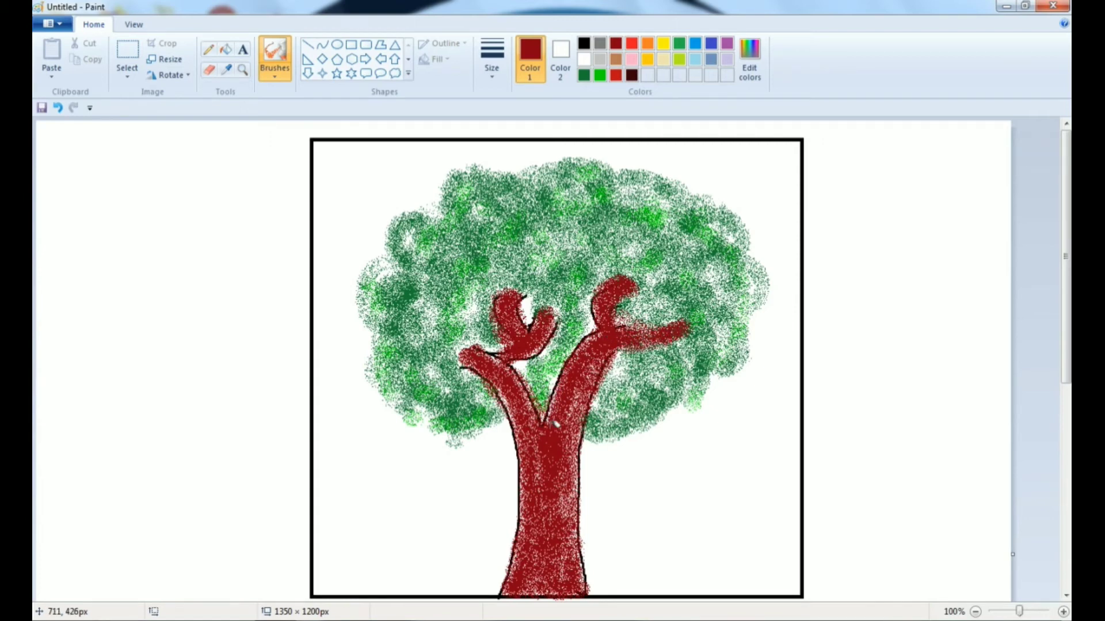
# Fill the background inside the frame around the tree with light yellow
pyautogui.click(226, 50)
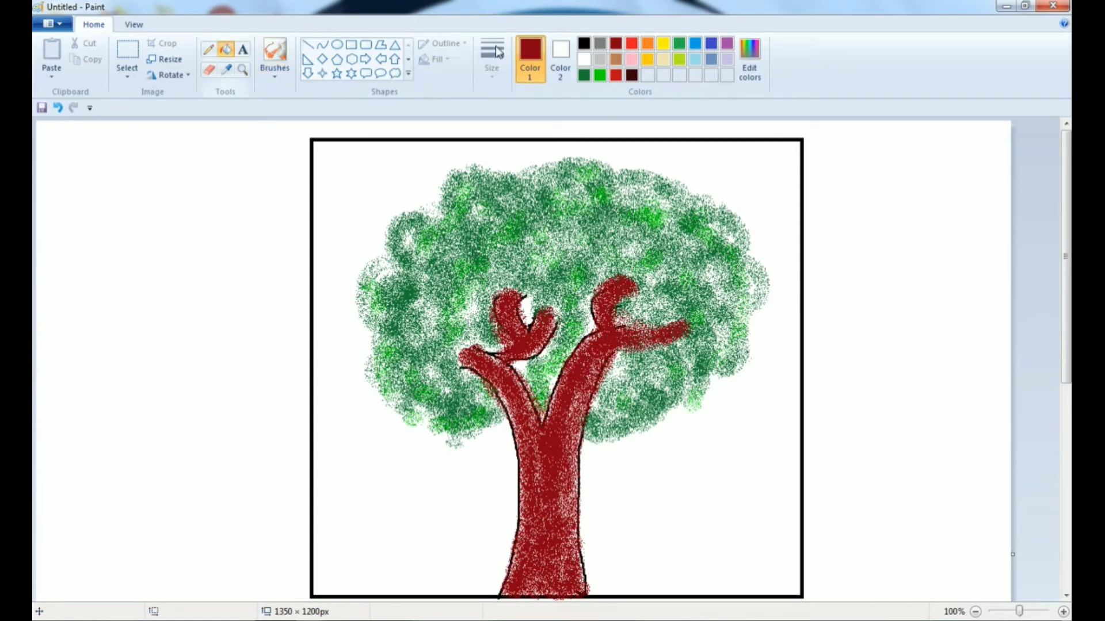
pyautogui.click(664, 59)
pyautogui.click(754, 173)
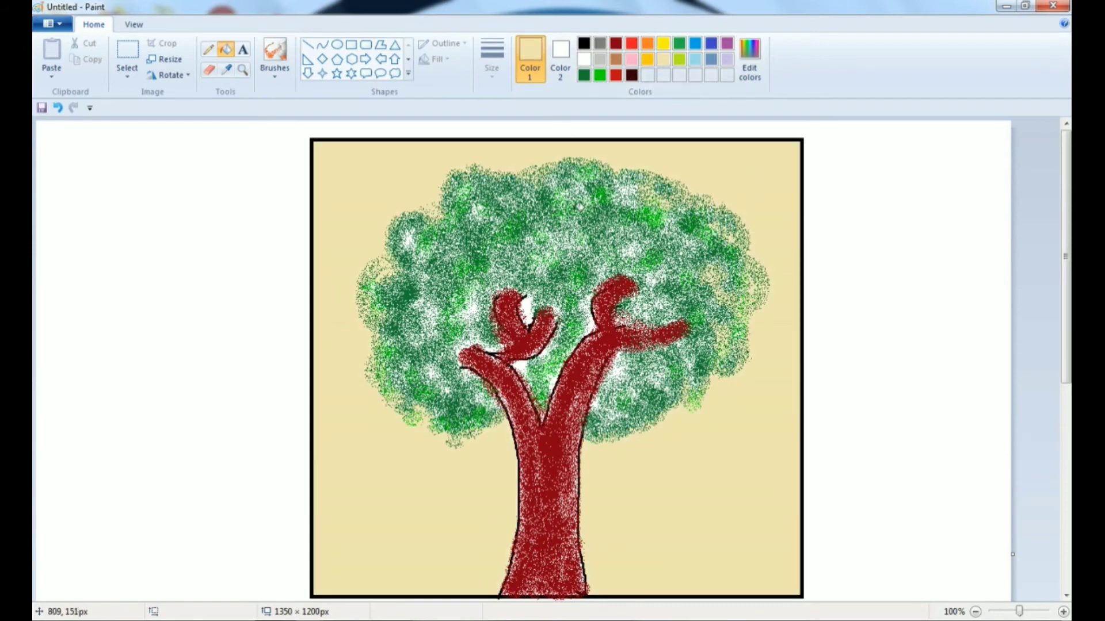
# Spray more dark green over the canopy with the Airbrush to cover the white gaps between and around the branches
pyautogui.click(277, 78)
pyautogui.click(362, 98)
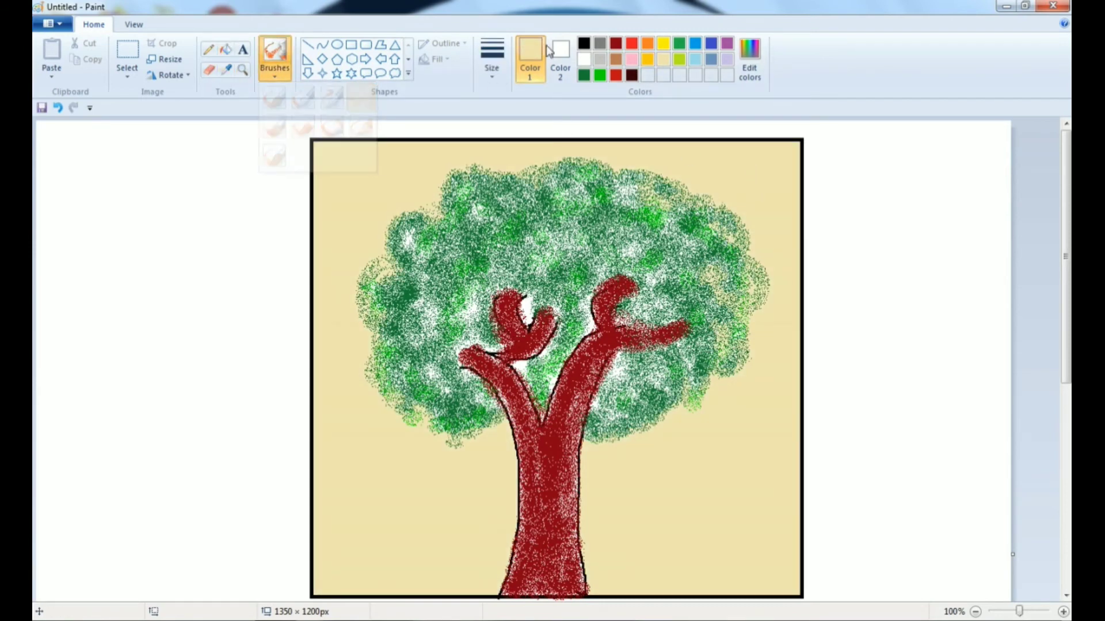
pyautogui.click(583, 75)
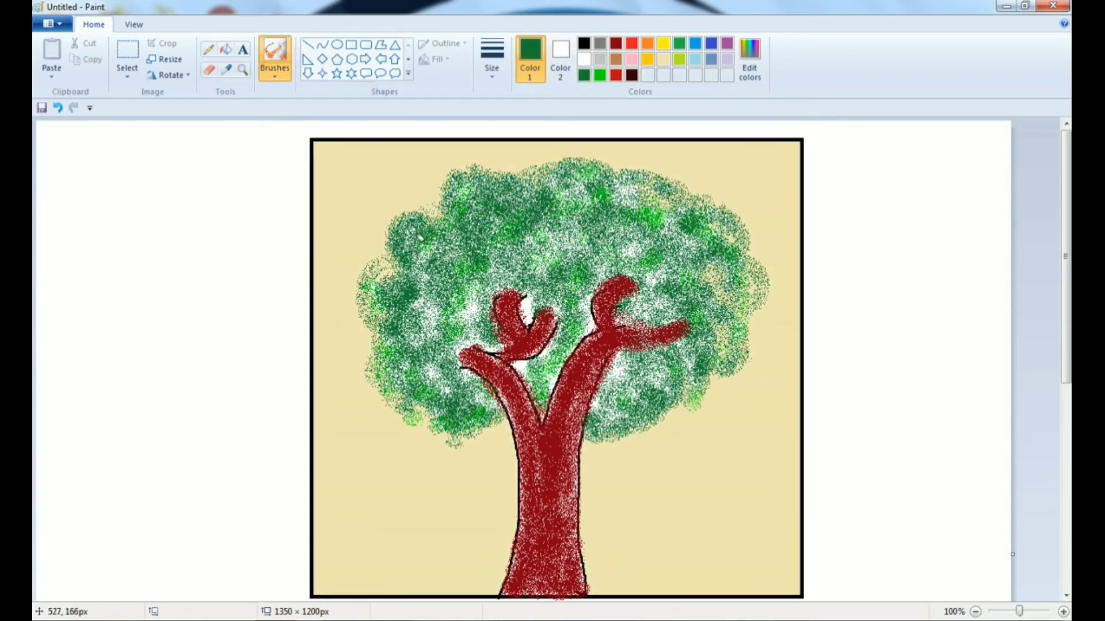
pyautogui.moveTo(419, 254)
pyautogui.mouseDown()
pyautogui.moveTo(455, 305)
pyautogui.moveTo(427, 311)
pyautogui.moveTo(463, 325)
pyautogui.moveTo(443, 371)
pyautogui.moveTo(396, 316)
pyautogui.moveTo(545, 282)
pyautogui.moveTo(555, 248)
pyautogui.moveTo(621, 206)
pyautogui.moveTo(563, 231)
pyautogui.moveTo(409, 243)
pyautogui.moveTo(455, 224)
pyautogui.moveTo(487, 288)
pyautogui.moveTo(477, 325)
pyautogui.mouseUp()
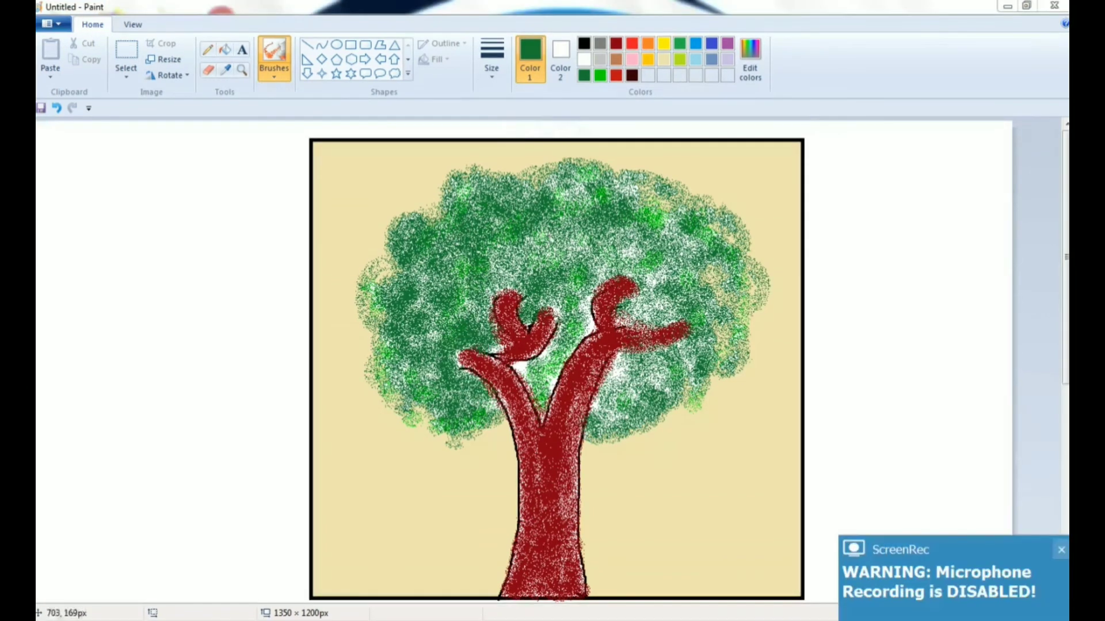
pyautogui.moveTo(574, 255)
pyautogui.mouseDown()
pyautogui.moveTo(620, 239)
pyautogui.moveTo(689, 283)
pyautogui.moveTo(619, 379)
pyautogui.mouseUp()
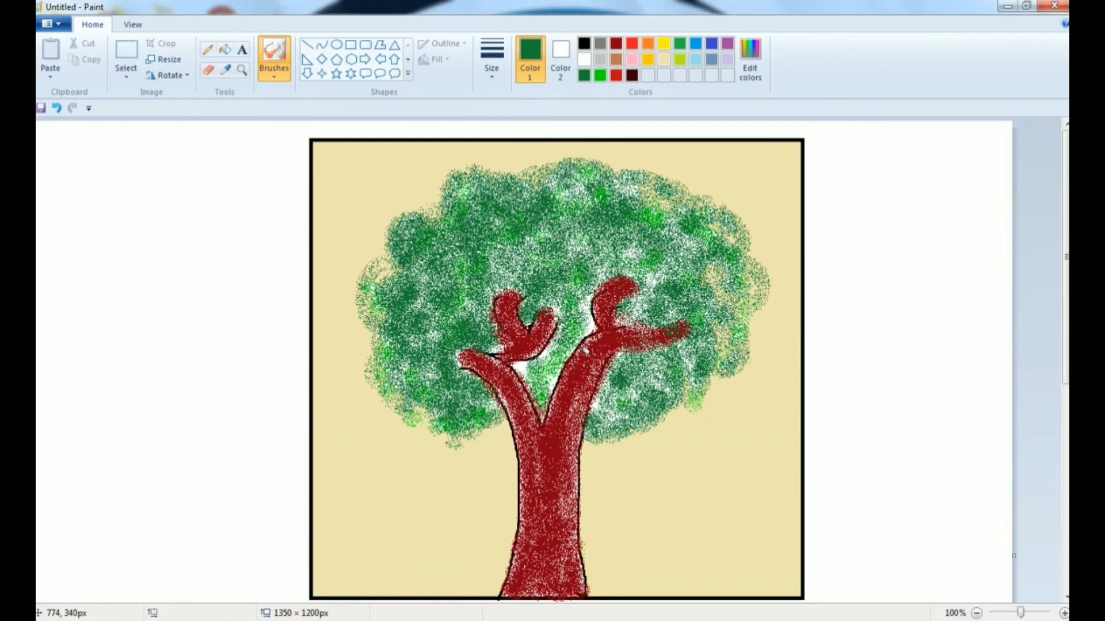
pyautogui.moveTo(518, 361)
pyautogui.mouseDown()
pyautogui.moveTo(543, 397)
pyautogui.moveTo(593, 279)
pyautogui.mouseUp()
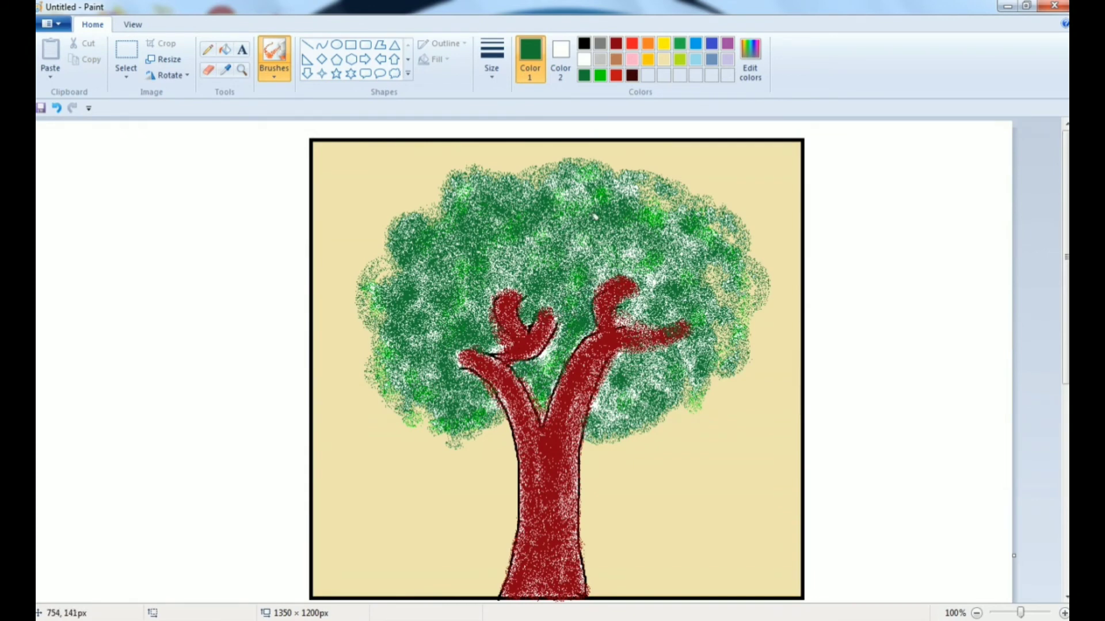
pyautogui.moveTo(646, 189)
pyautogui.mouseDown()
pyautogui.moveTo(738, 292)
pyautogui.moveTo(620, 369)
pyautogui.moveTo(615, 403)
pyautogui.moveTo(716, 360)
pyautogui.moveTo(669, 387)
pyautogui.moveTo(696, 380)
pyautogui.moveTo(668, 400)
pyautogui.moveTo(683, 415)
pyautogui.moveTo(694, 396)
pyautogui.moveTo(678, 407)
pyautogui.moveTo(686, 413)
pyautogui.moveTo(745, 355)
pyautogui.moveTo(734, 336)
pyautogui.moveTo(749, 304)
pyautogui.moveTo(720, 225)
pyautogui.moveTo(641, 204)
pyautogui.moveTo(541, 209)
pyautogui.moveTo(466, 254)
pyautogui.moveTo(386, 271)
pyautogui.moveTo(373, 299)
pyautogui.moveTo(395, 397)
pyautogui.moveTo(456, 437)
pyautogui.moveTo(475, 422)
pyautogui.moveTo(502, 427)
pyautogui.moveTo(475, 246)
pyautogui.moveTo(674, 227)
pyautogui.mouseUp()
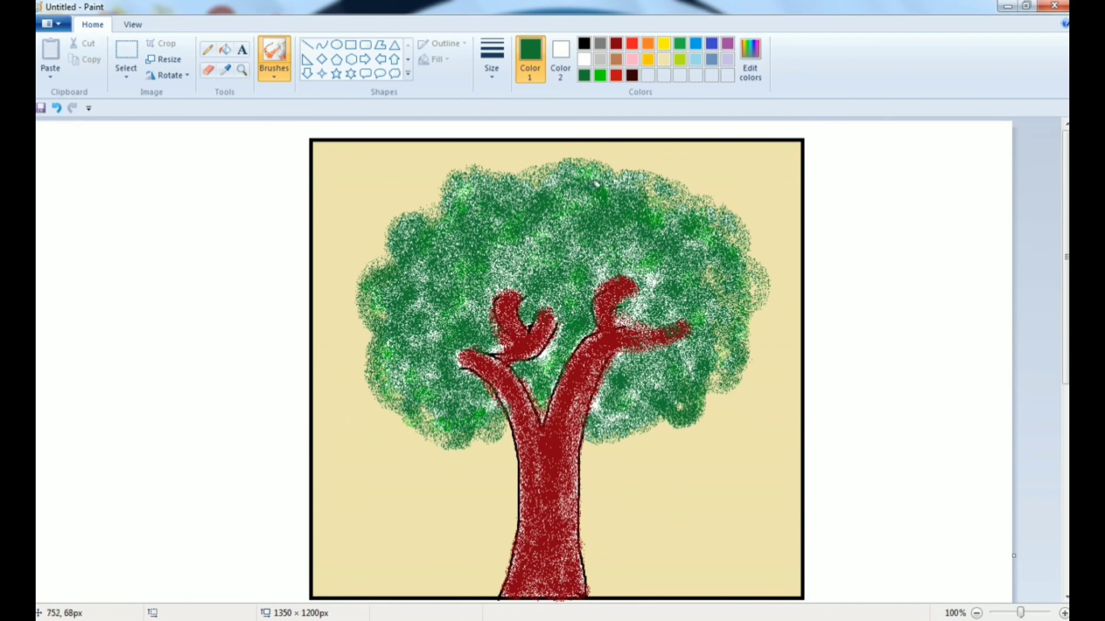
# Dab small red fruits across the canopy with the plain brush, and undo the stray stroke beside the trunk
pyautogui.click(274, 57)
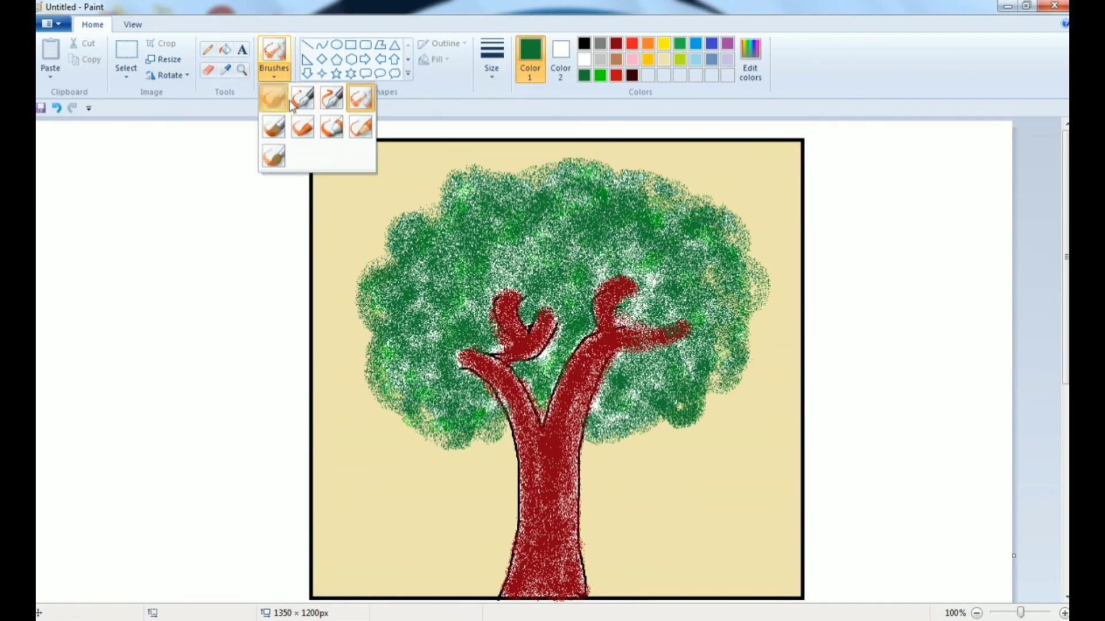
pyautogui.click(274, 99)
pyautogui.click(632, 43)
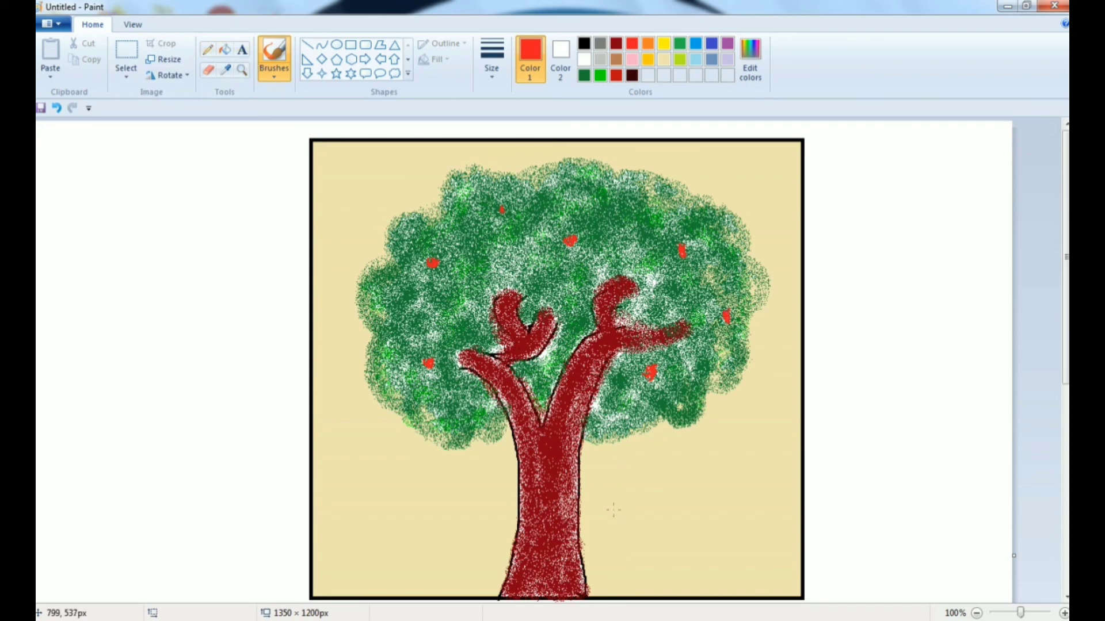
pyautogui.moveTo(613, 510); pyautogui.dragTo(666, 542)
pyautogui.click(57, 107)
# Place a text box to the right of the tree trunk, below the canopy
pyautogui.click(242, 50)
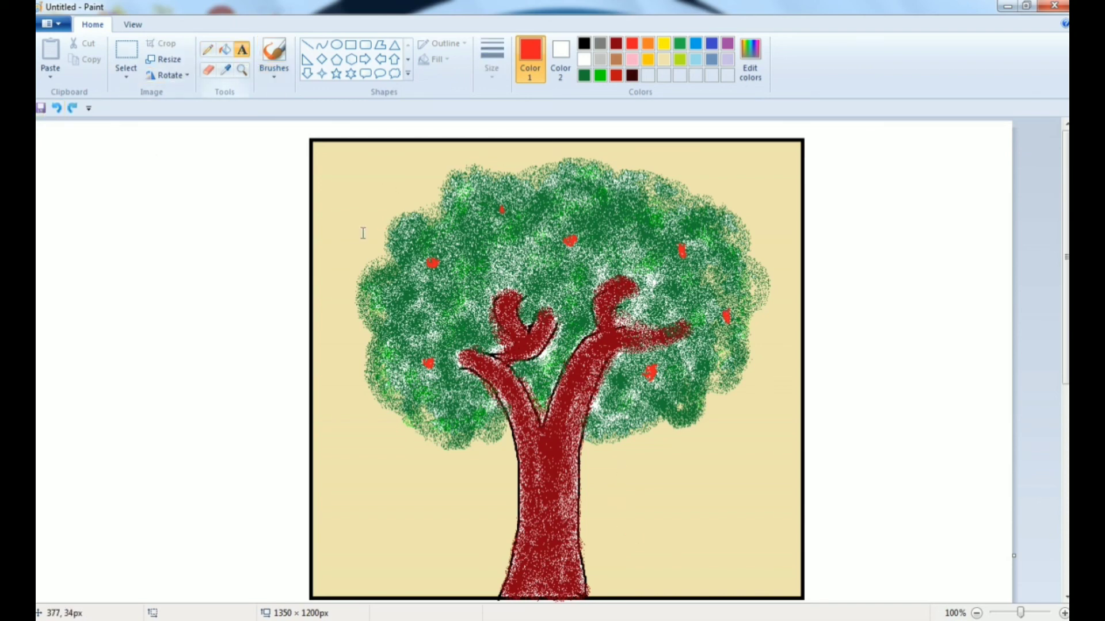
pyautogui.click(596, 443)
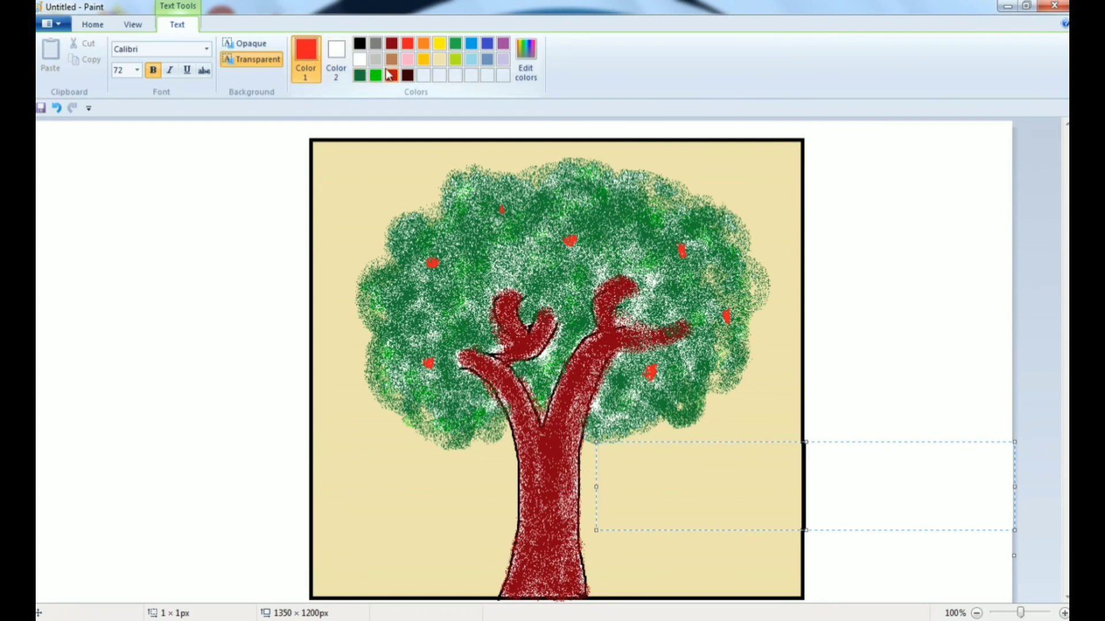
pyautogui.write('DONE')
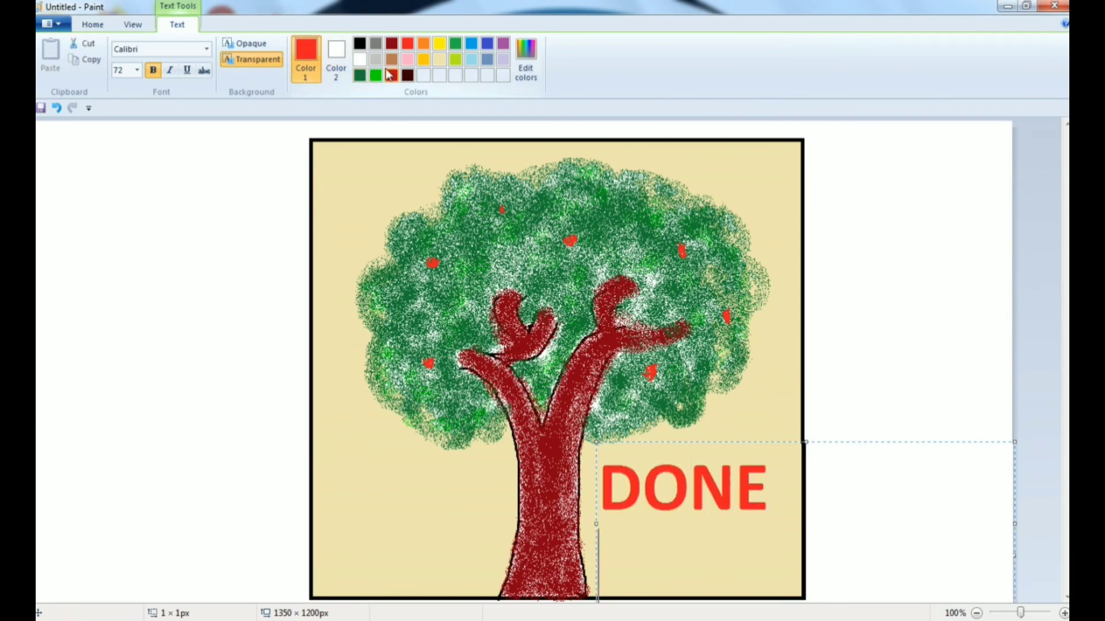
pyautogui.press('BackSpace')
pyautogui.press('BackSpace')
pyautogui.press('BackSpace')
pyautogui.press('BackSpace')
# Enter the red text "LIKE" beside the trunk and commit it to the picture
pyautogui.write('LIKE')
pyautogui.click(872, 264)
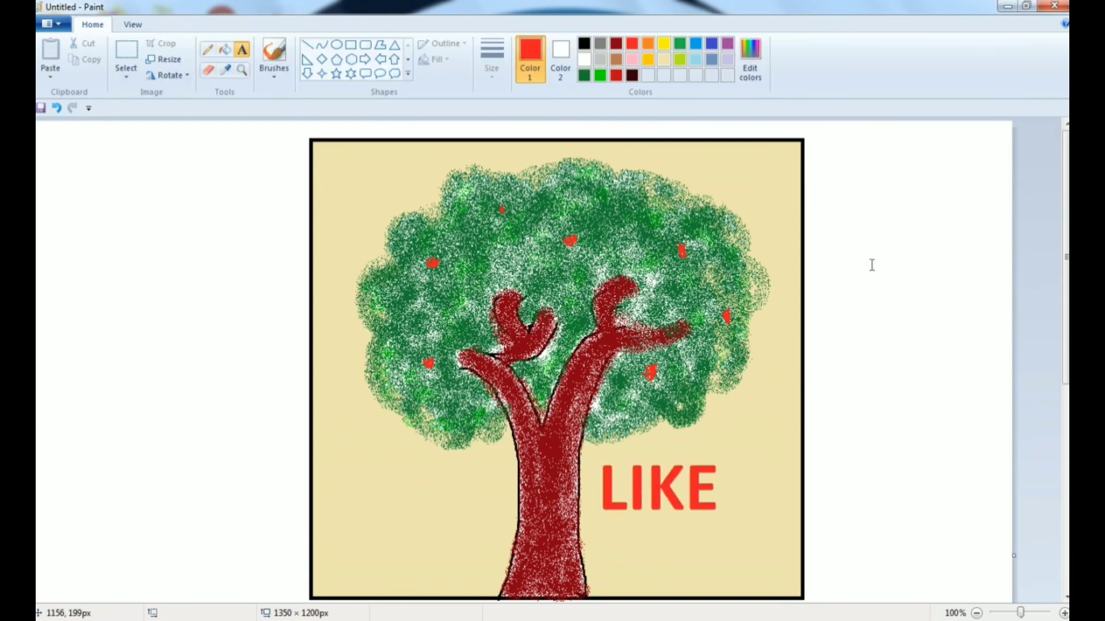